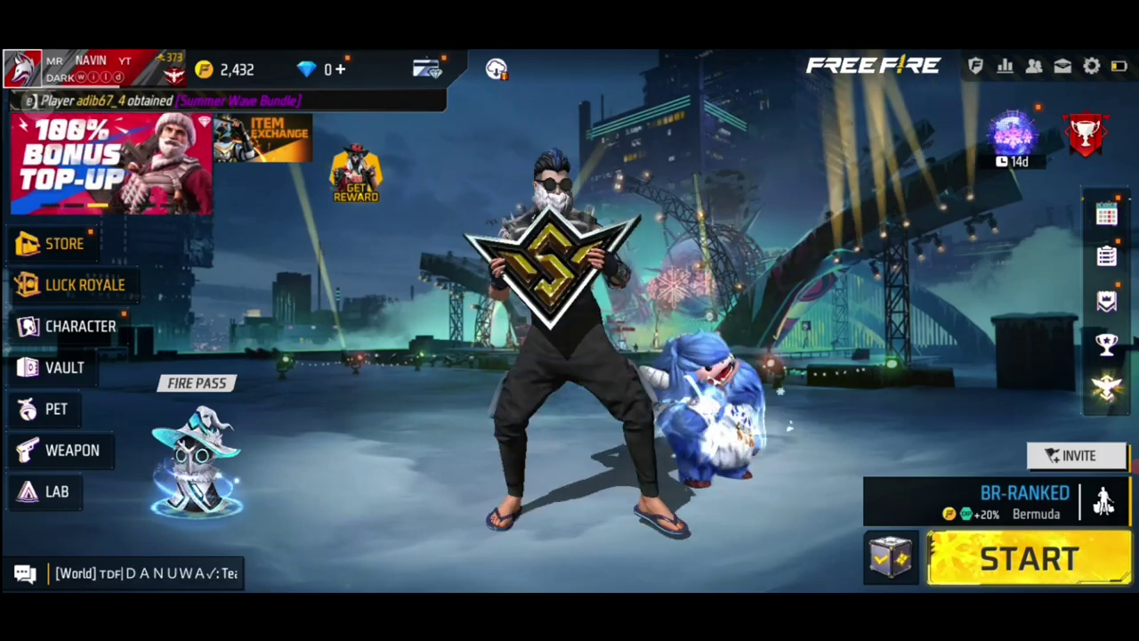
Step: Play several dance emotes from the emote wheel on the lobby character
left_click(570, 294)
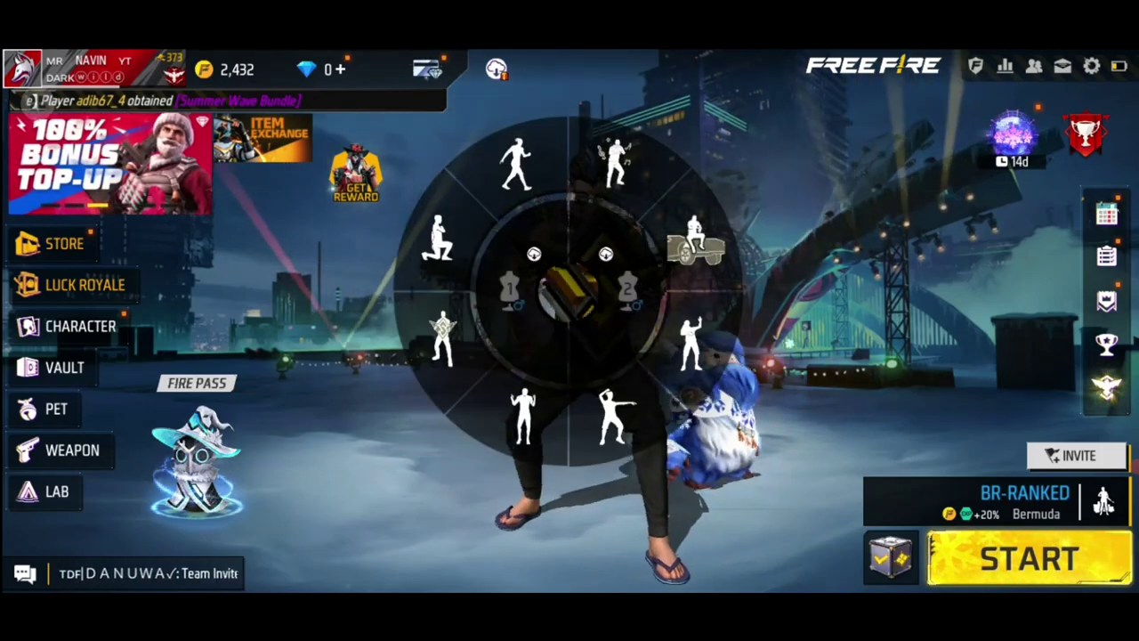
left_click(614, 161)
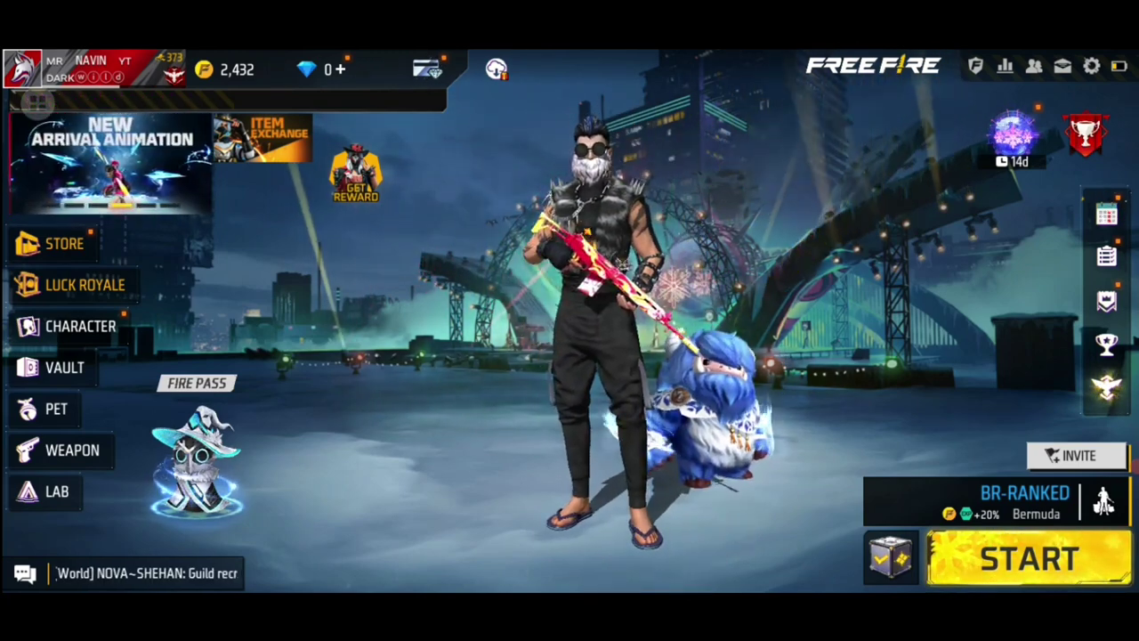
left_click(579, 294)
left_click(614, 161)
left_click(578, 293)
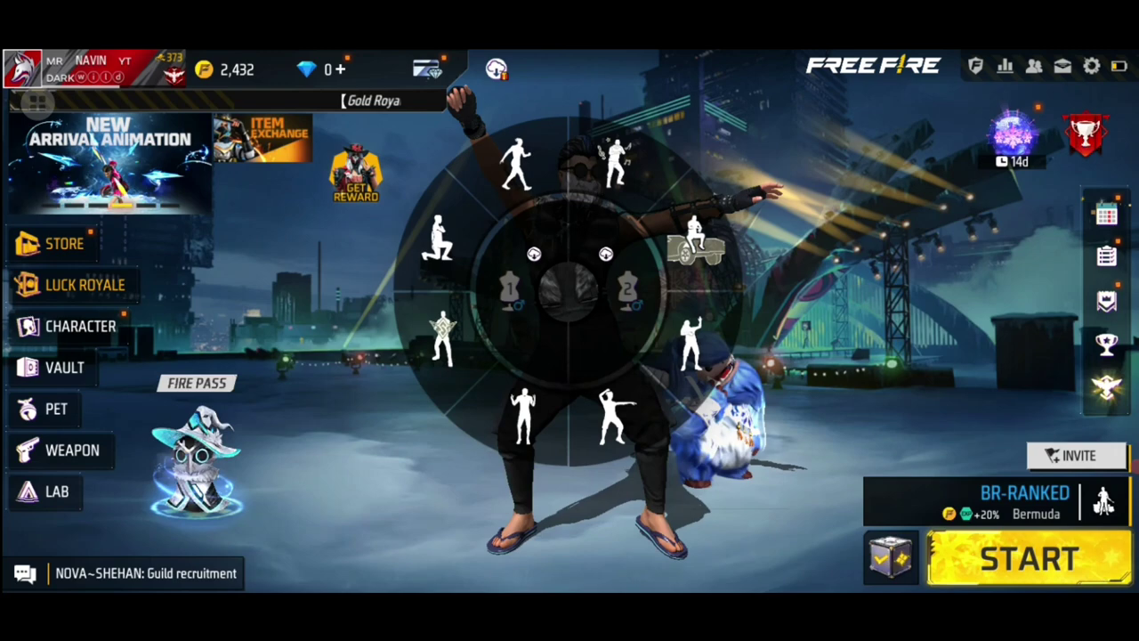
left_click(615, 160)
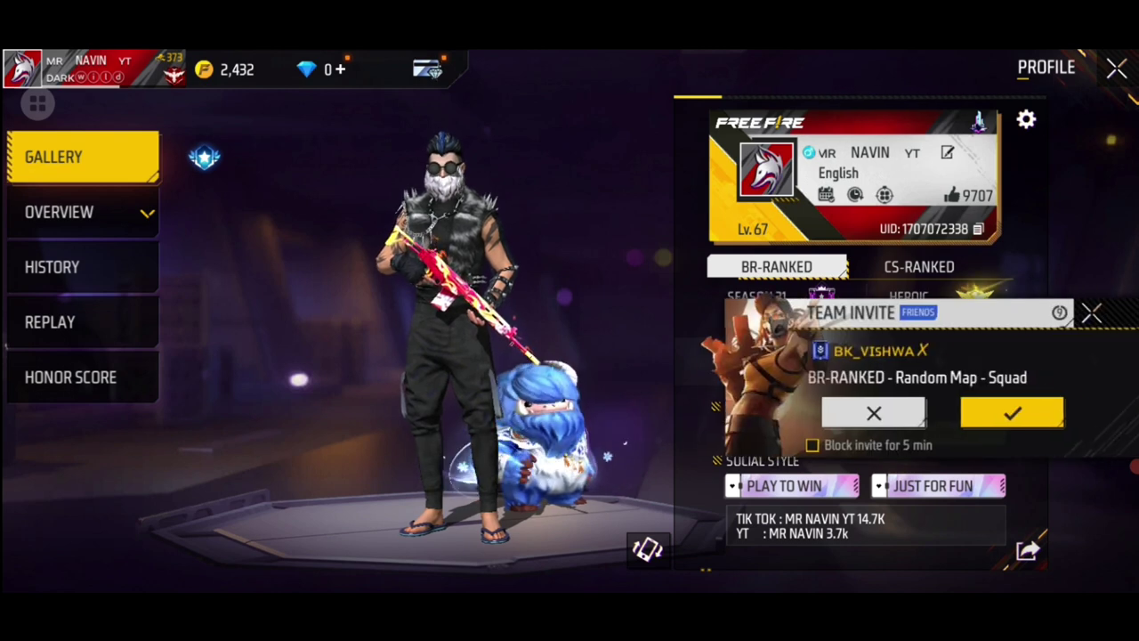
Step: Decline the squad invite, screenshot the profile stats, and close the profile
left_click(891, 412)
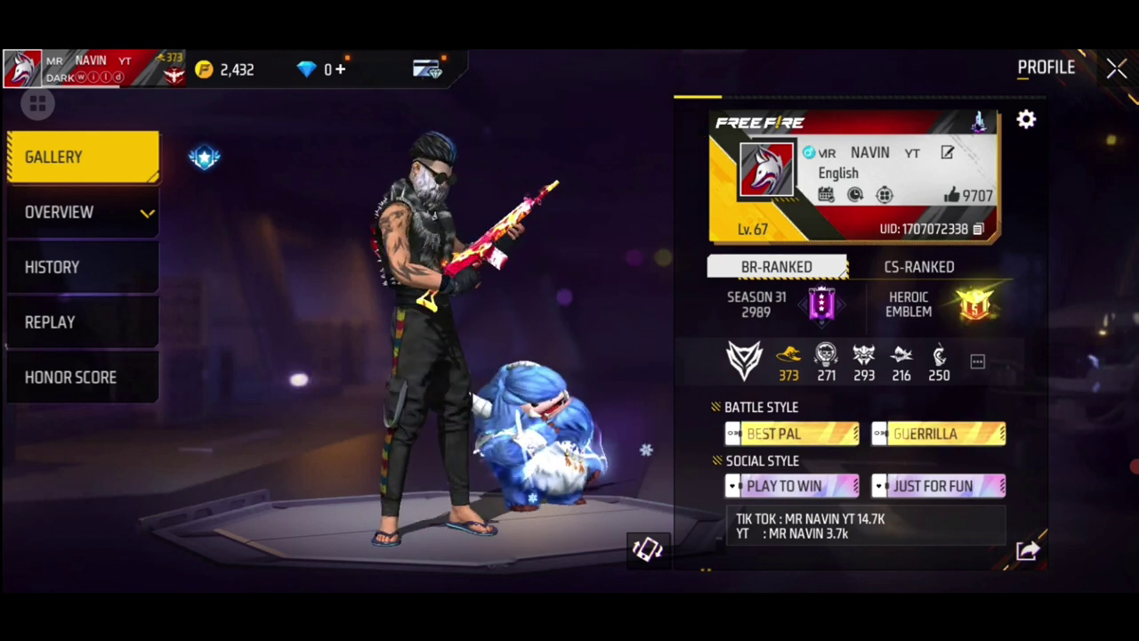
left_click(38, 104)
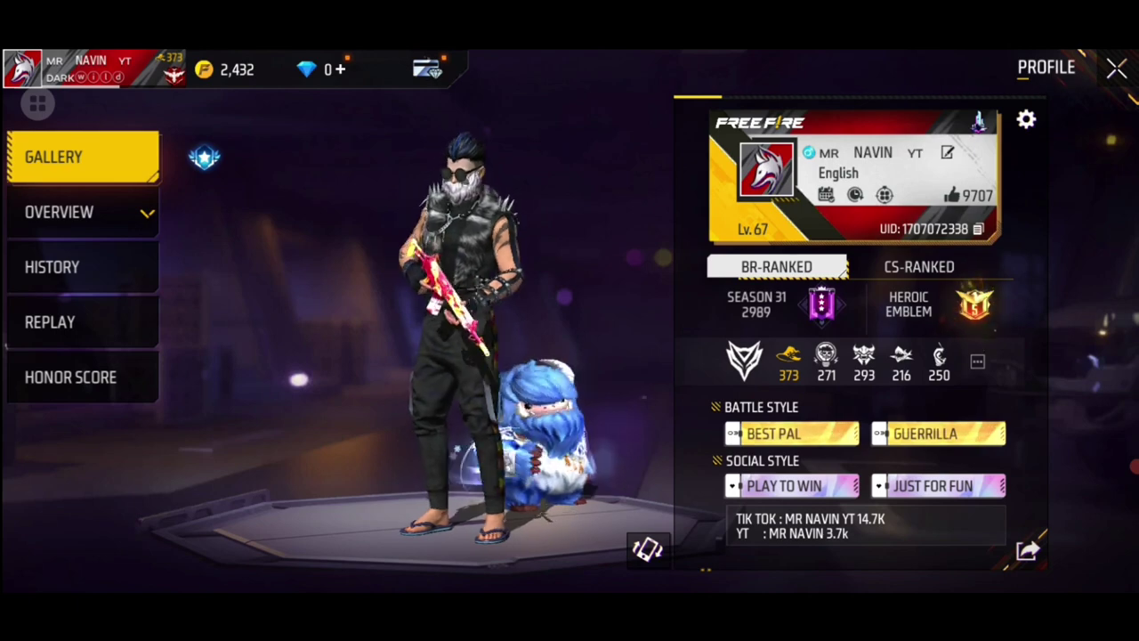
left_click(1116, 69)
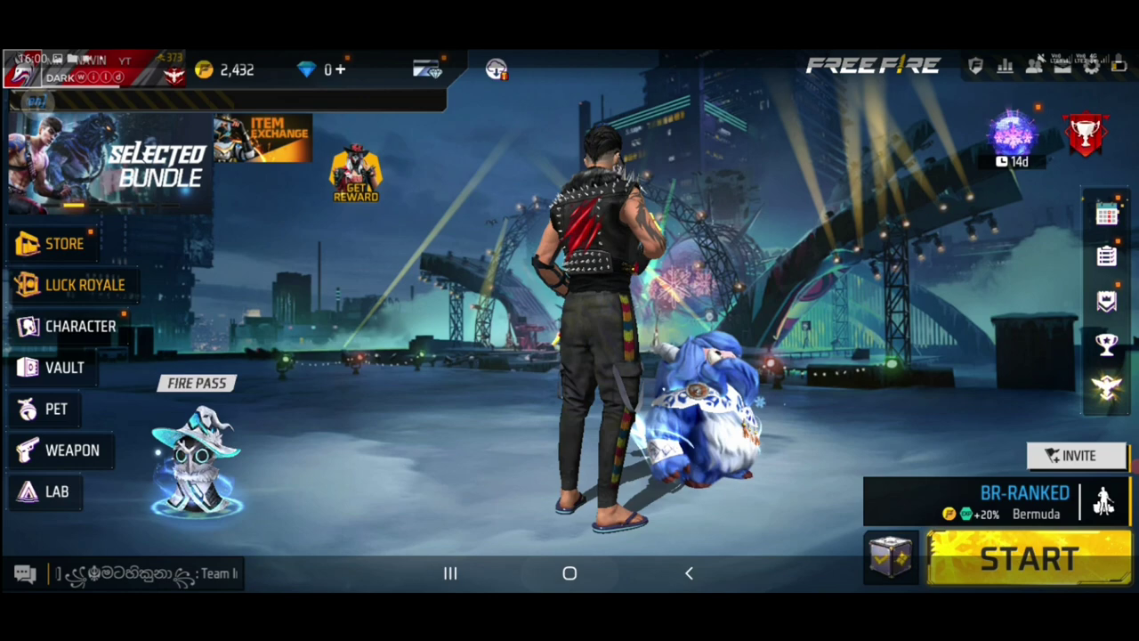
Step: Leave Free Fire for the home screen and return to the app page holding TikTok
left_click(569, 573)
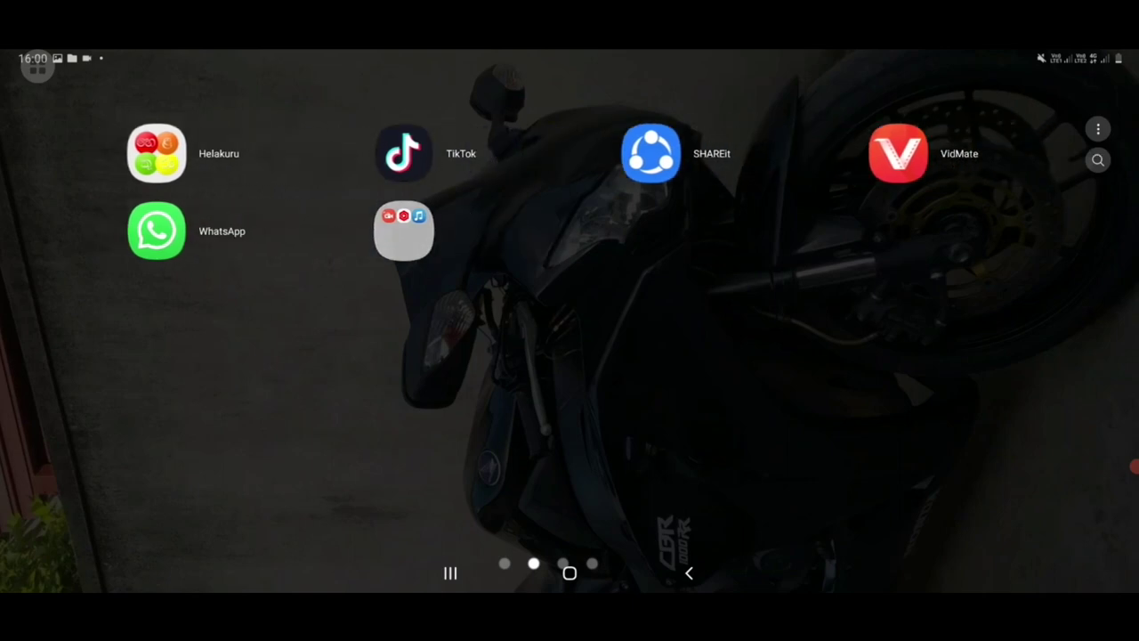
left_click_drag(801, 311, 267, 312)
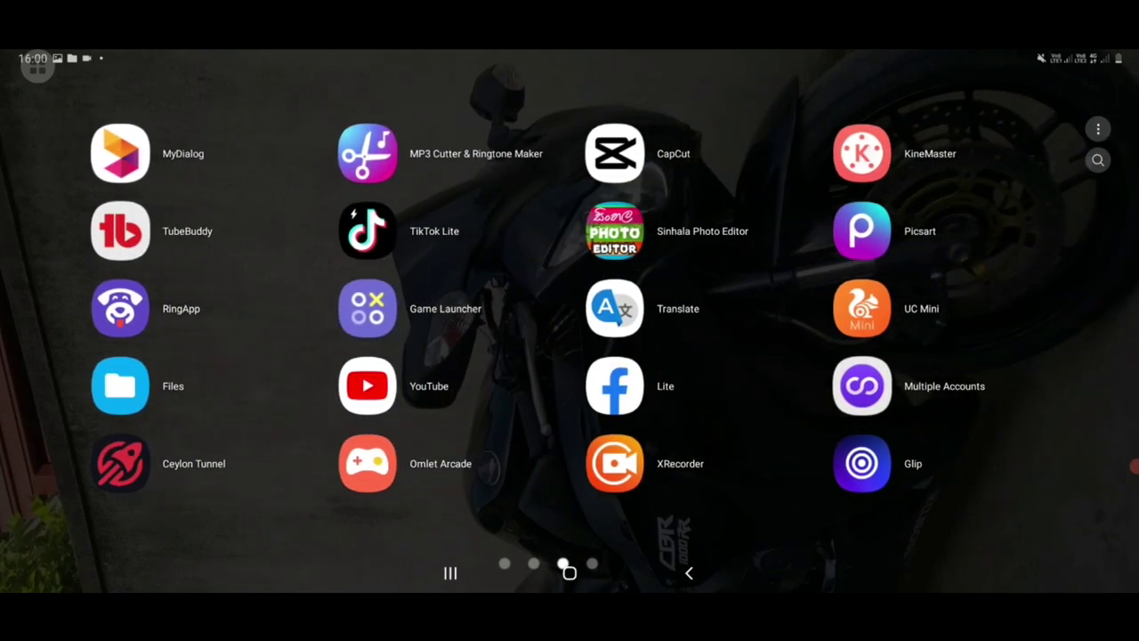
left_click_drag(622, 312, 561, 311)
left_click_drag(267, 312, 801, 312)
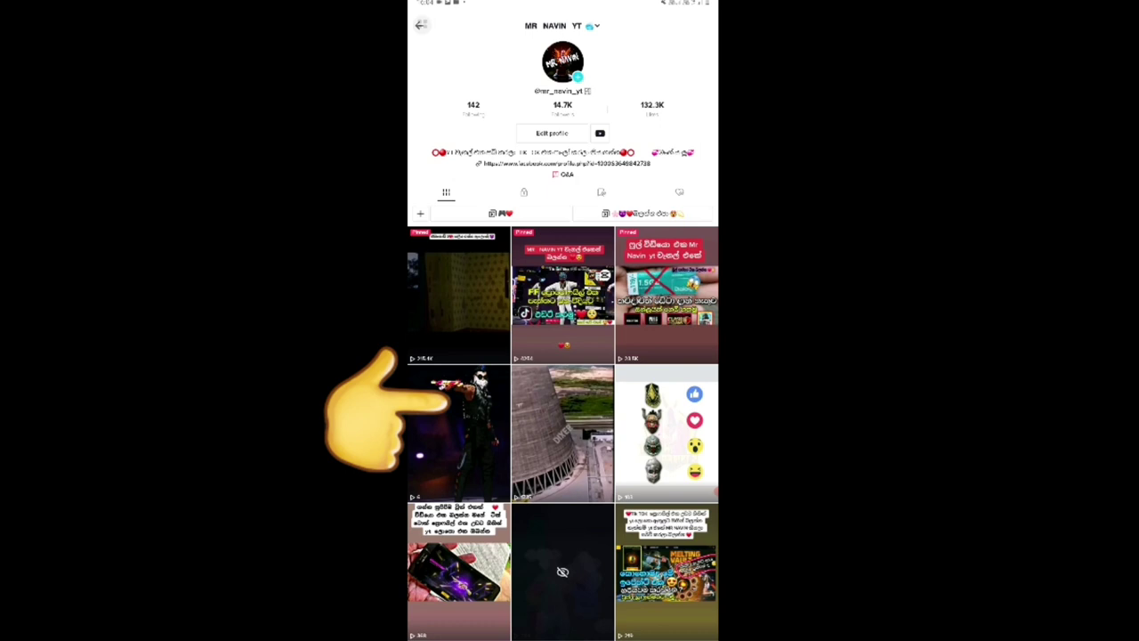
Step: Play the Free Fire character video from the TikTok profile grid
left_click(459, 434)
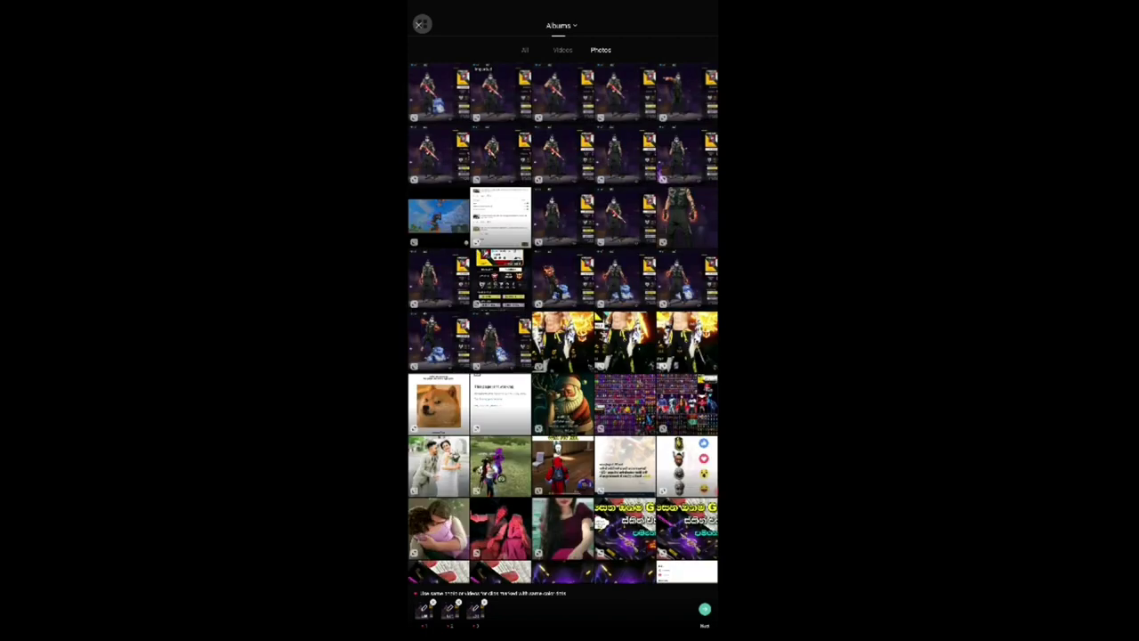
Step: Apply the three chosen screenshots to the CapCut template and render the preview
left_click(704, 609)
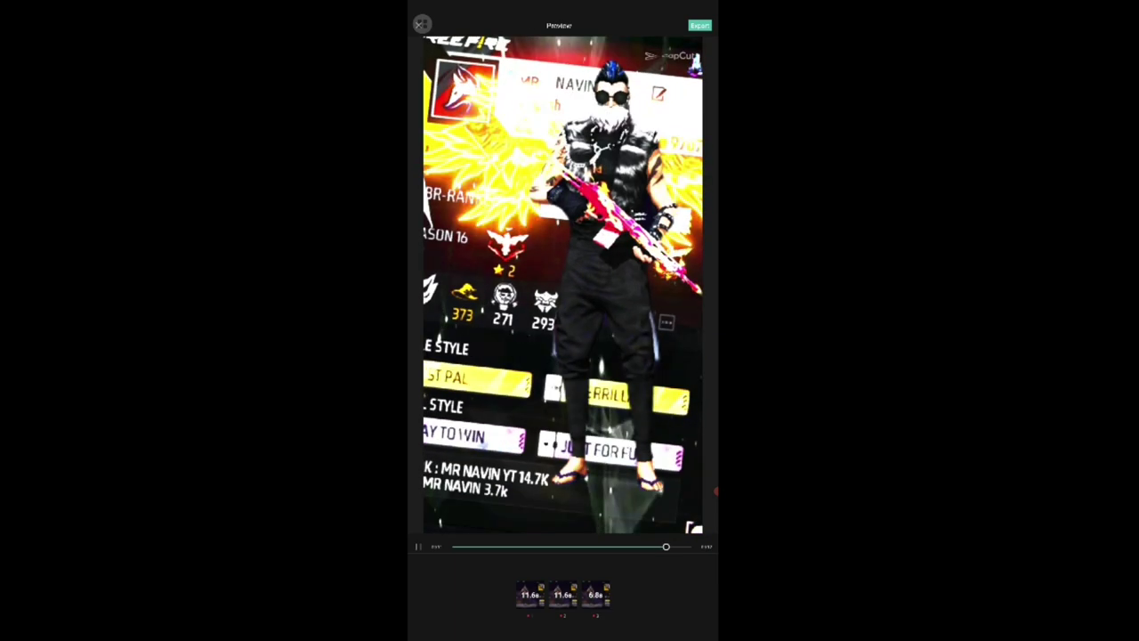
Step: Bring up CapCut's export options for the finished profile video
left_click(700, 24)
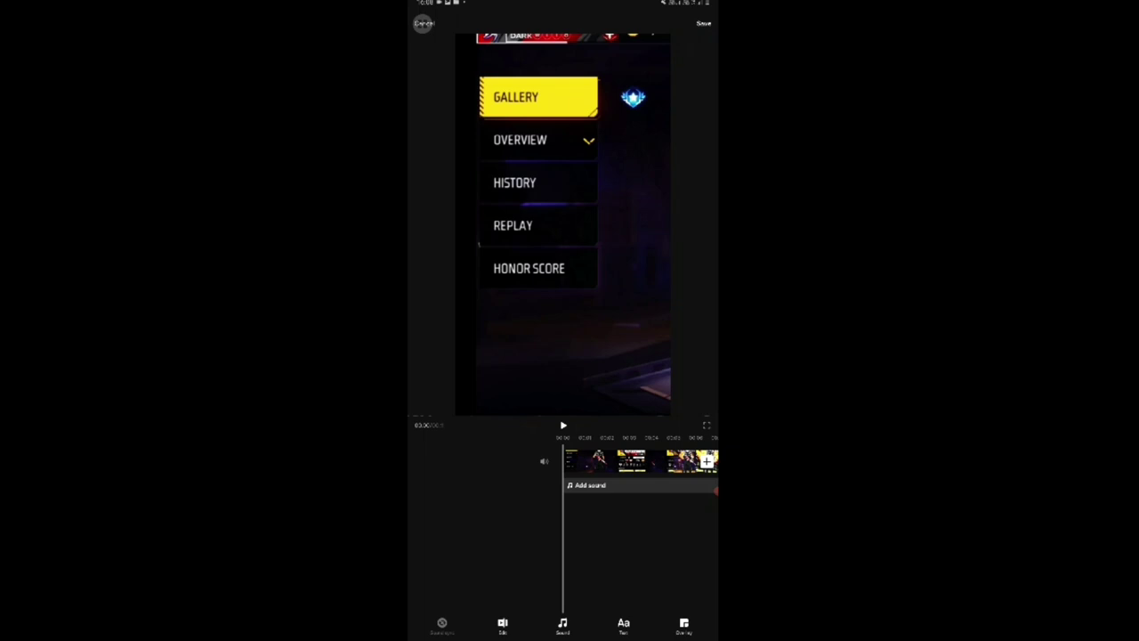
Step: Set the Free Fire clip's volume to zero, save it, and scrub back to the start
left_click(637, 461)
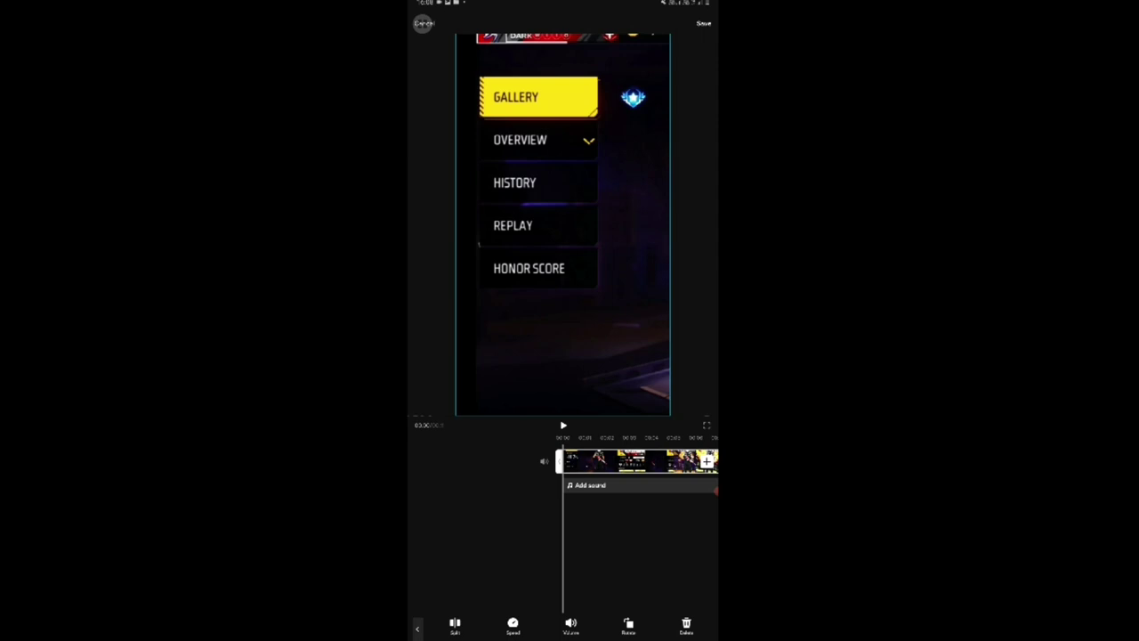
left_click(571, 624)
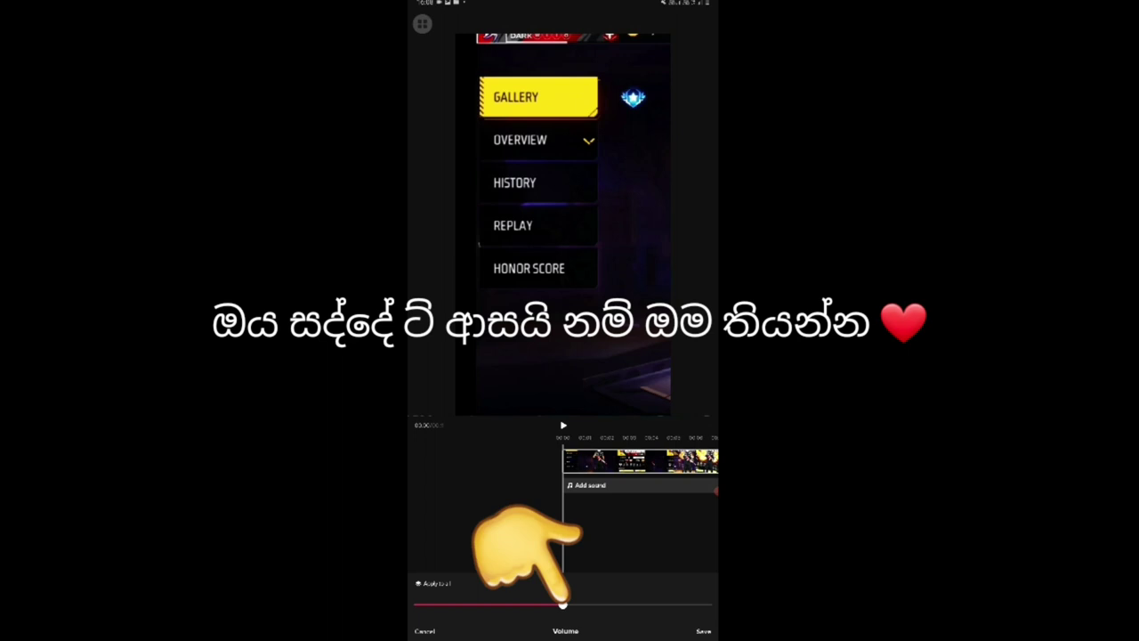
left_click_drag(563, 605, 414, 604)
left_click(562, 426)
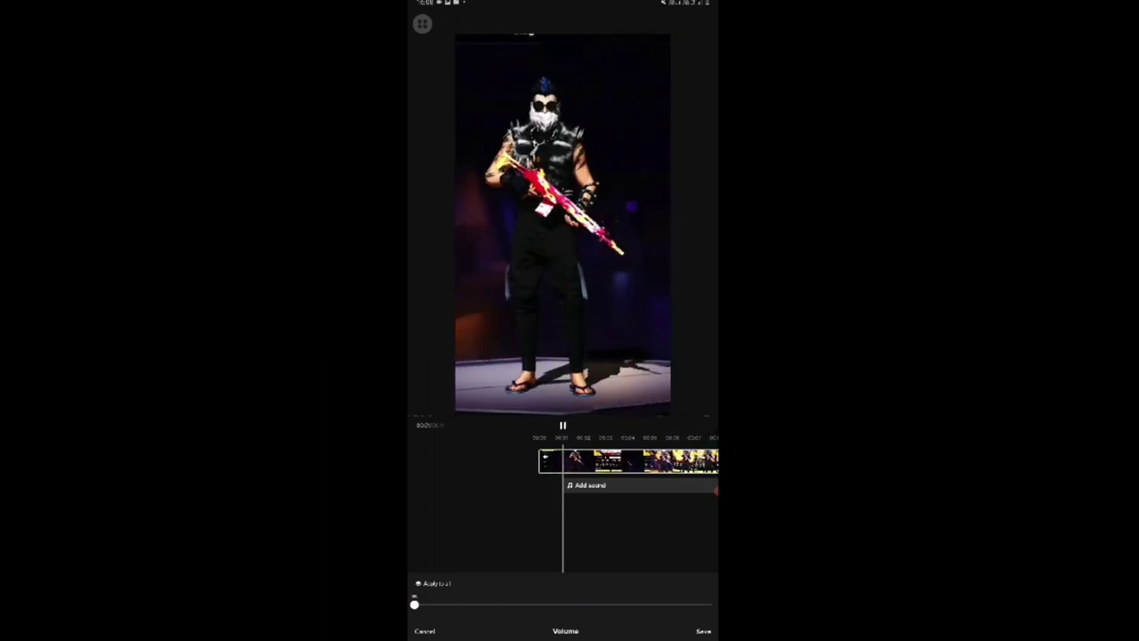
left_click(703, 631)
left_click_drag(552, 222, 580, 222)
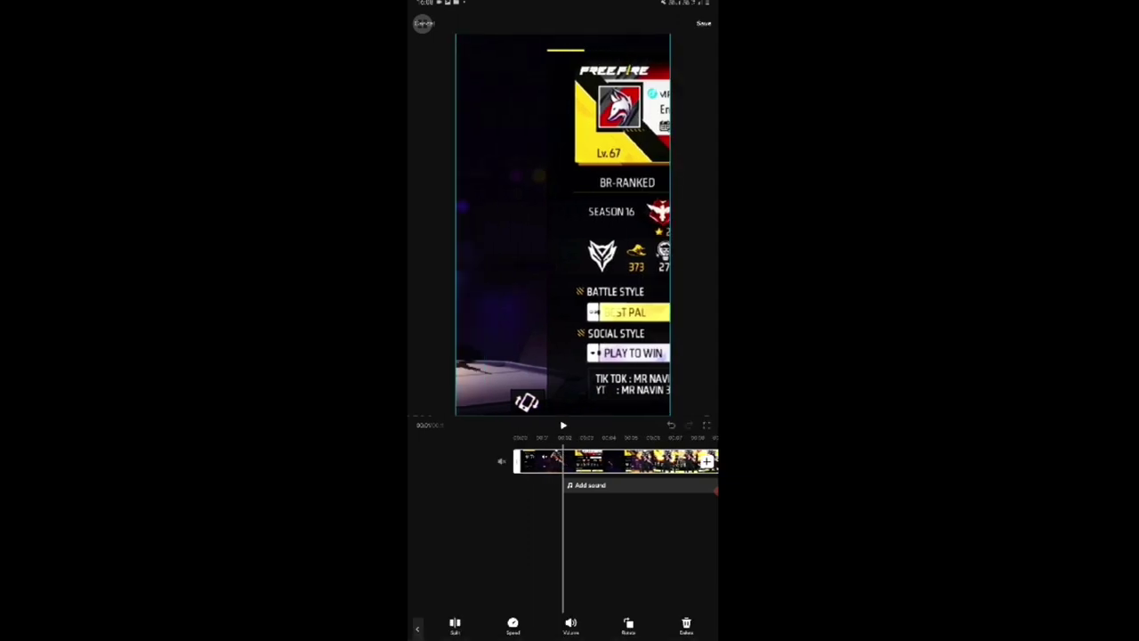
left_click_drag(623, 460, 666, 460)
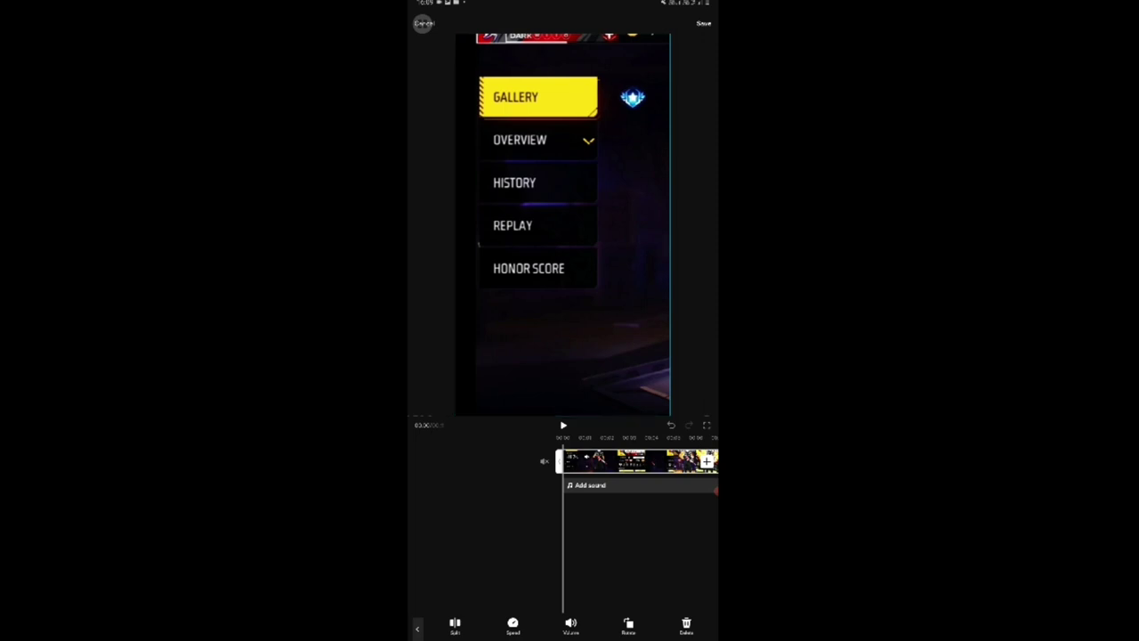
left_click(423, 24)
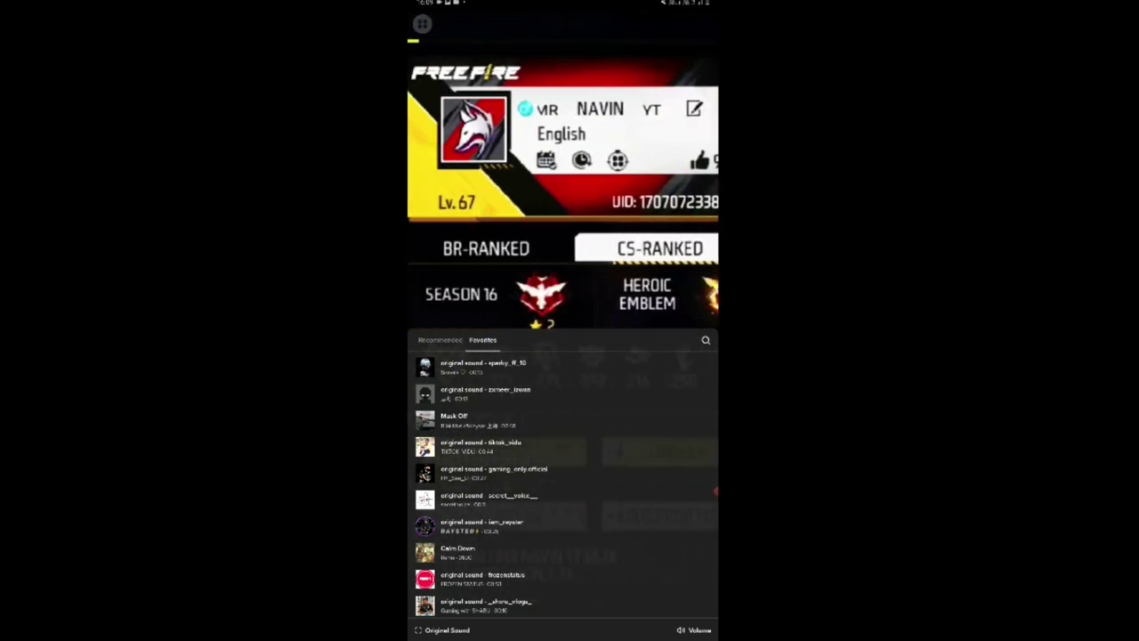
left_click(485, 394)
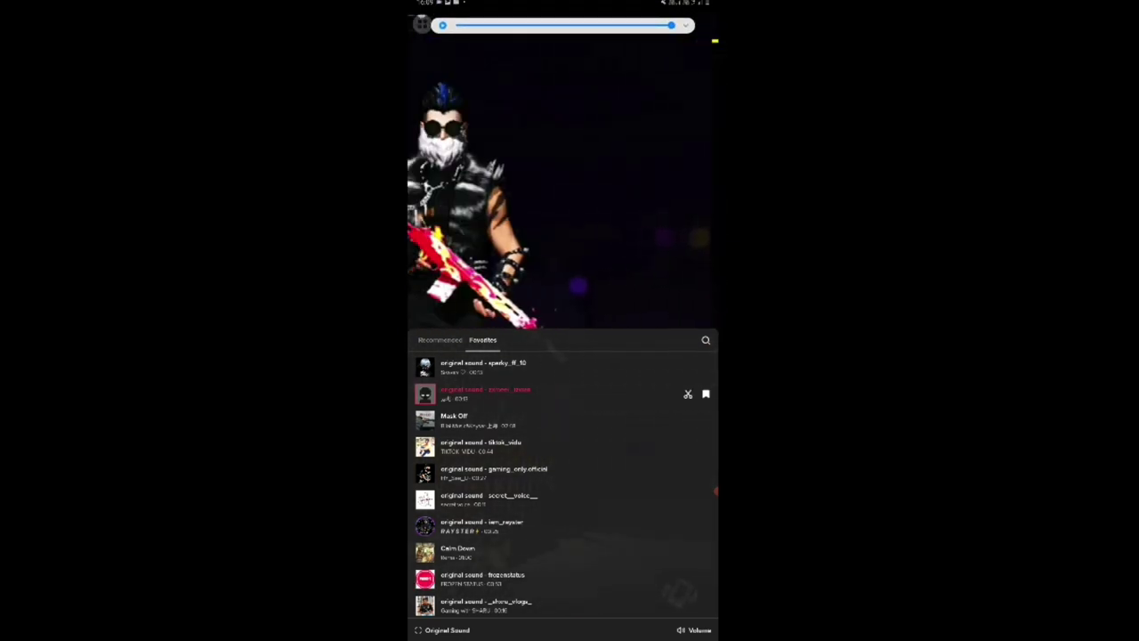
left_click(706, 393)
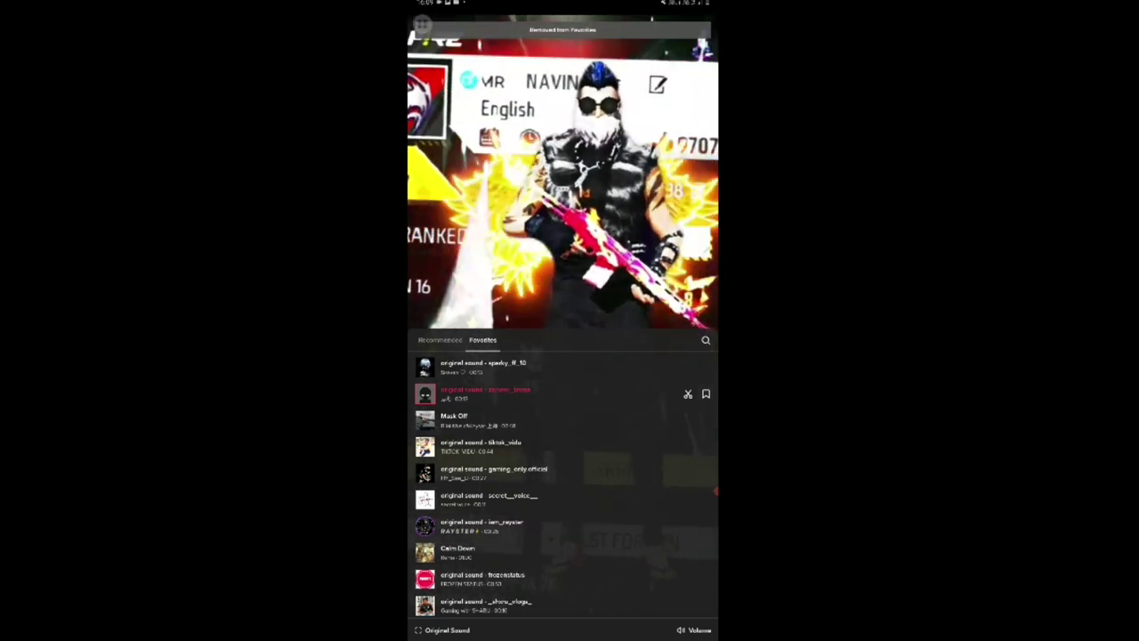
left_click(706, 393)
left_click(562, 178)
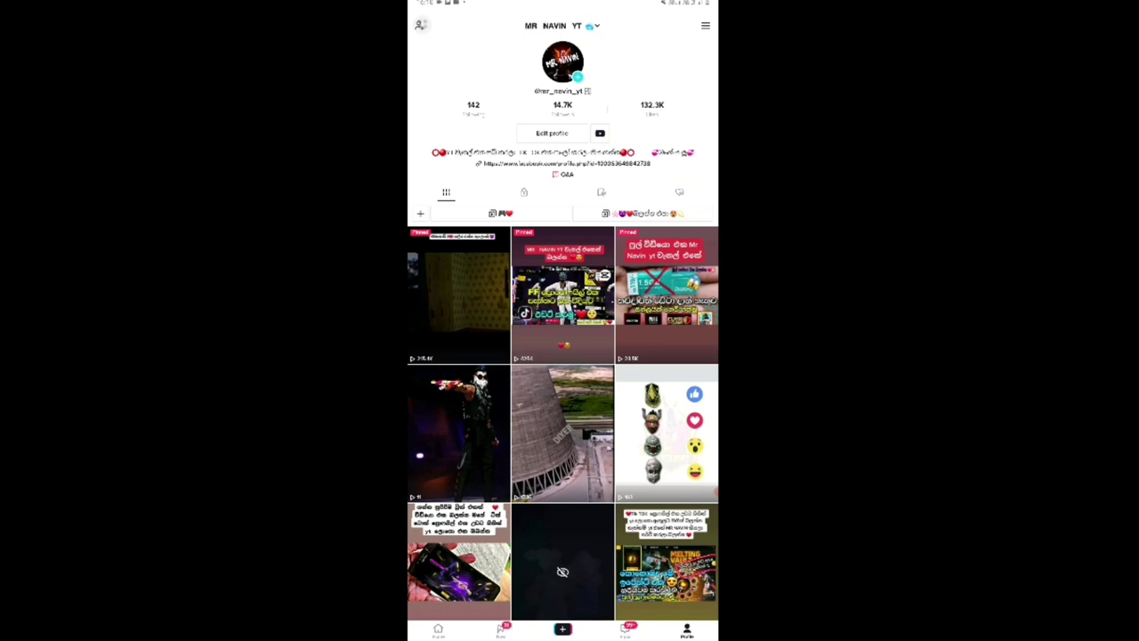
Step: Open the posted Free Fire video, view its zameer_izwan sound page, and return
left_click(458, 432)
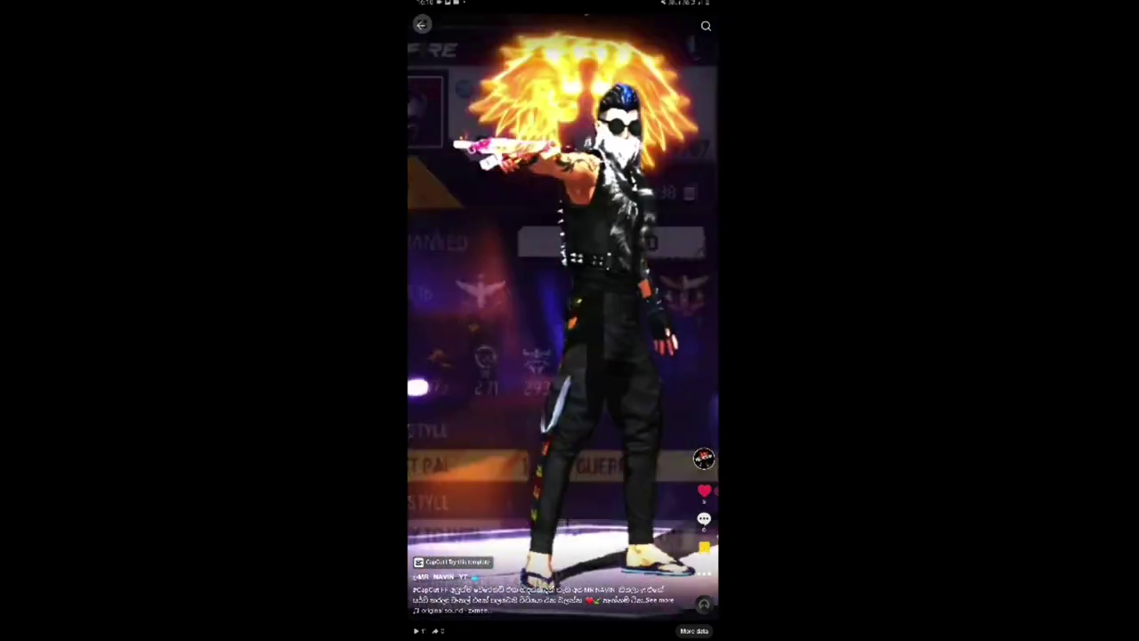
left_click(703, 603)
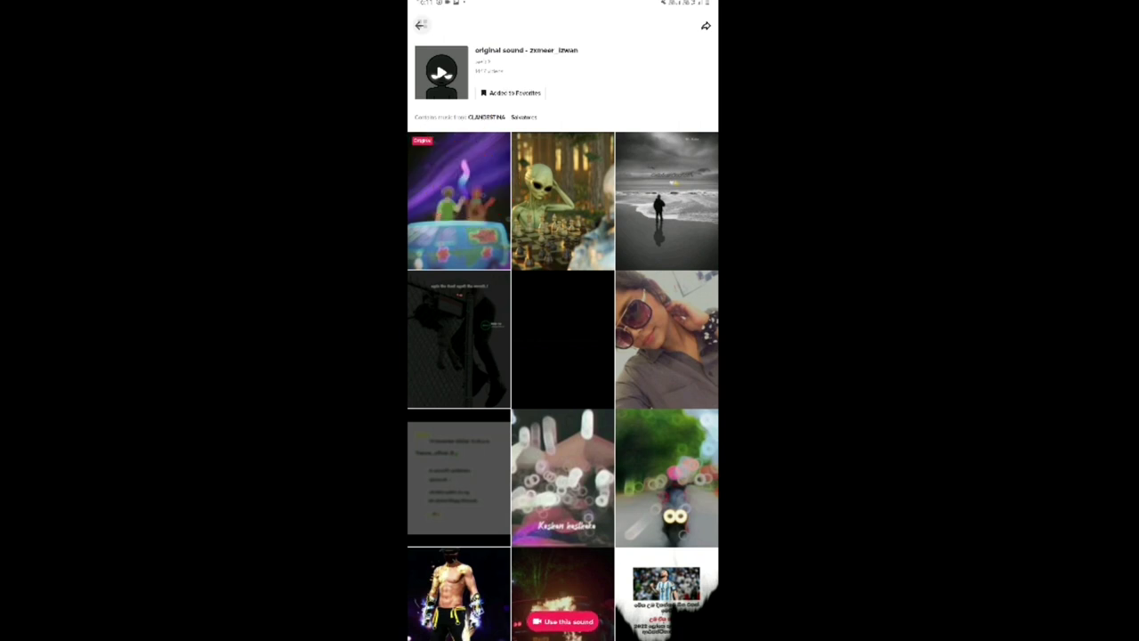
left_click(420, 25)
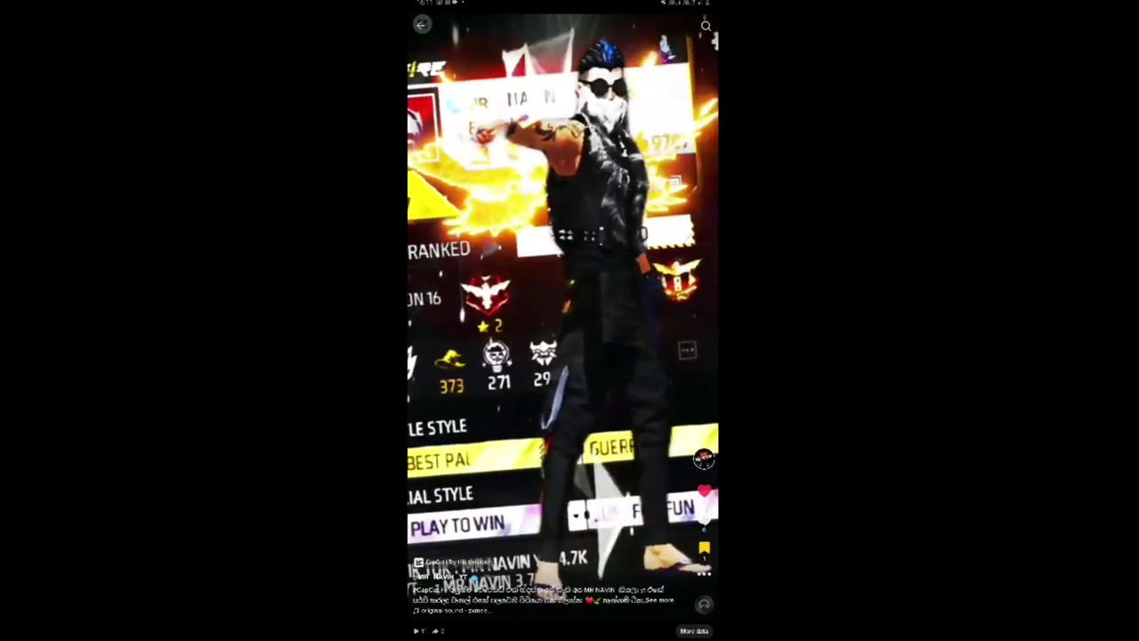